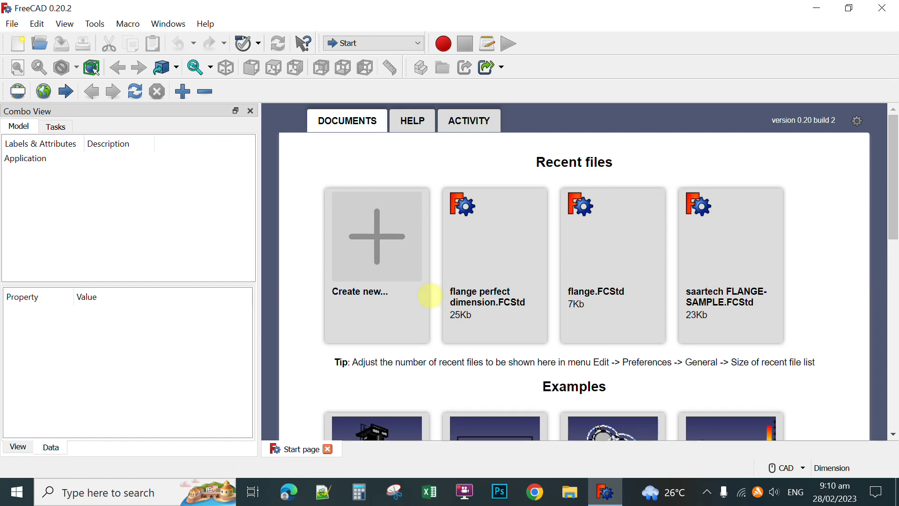
Create a new empty Unnamed document from the Start page.
click(377, 244)
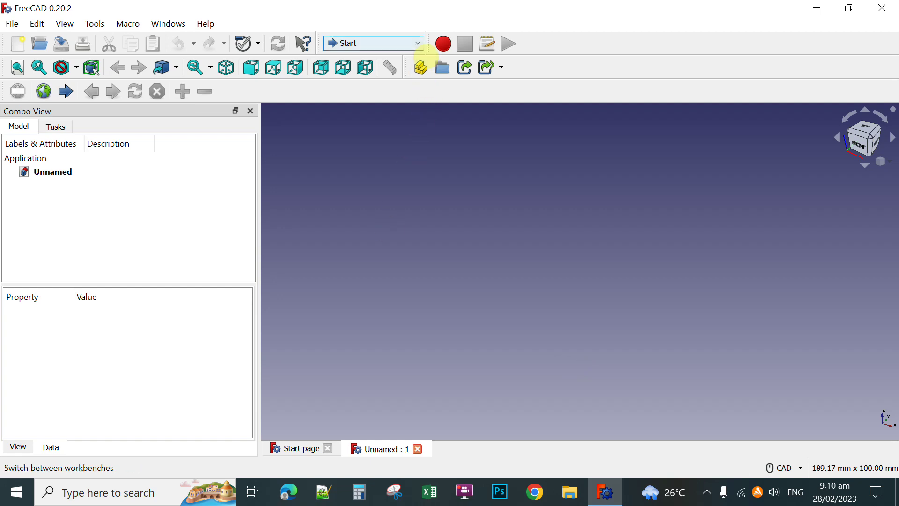
Activate the Draft workbench and view the working-plane grid from the Top.
click(421, 45)
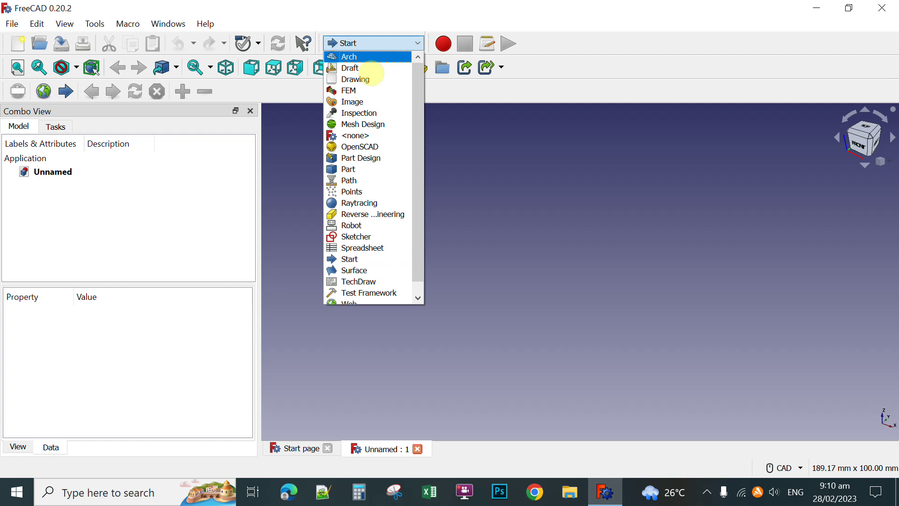
click(356, 70)
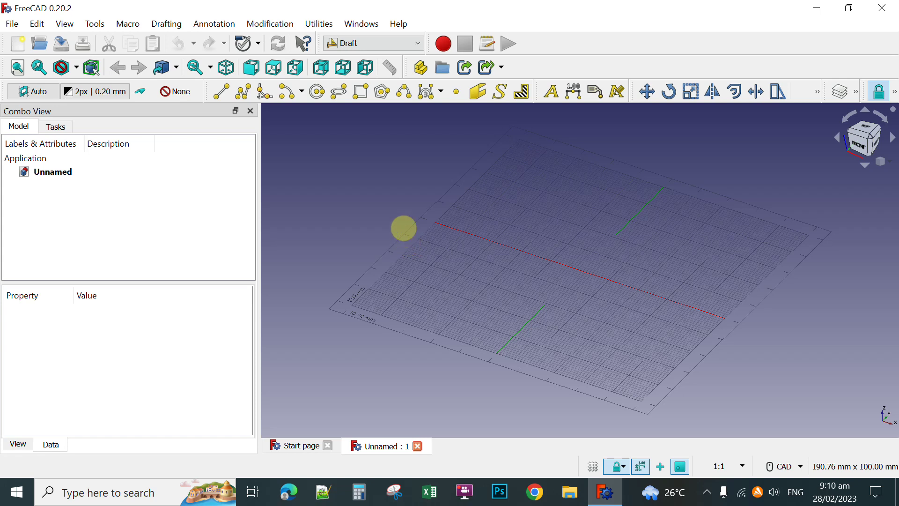
click(273, 68)
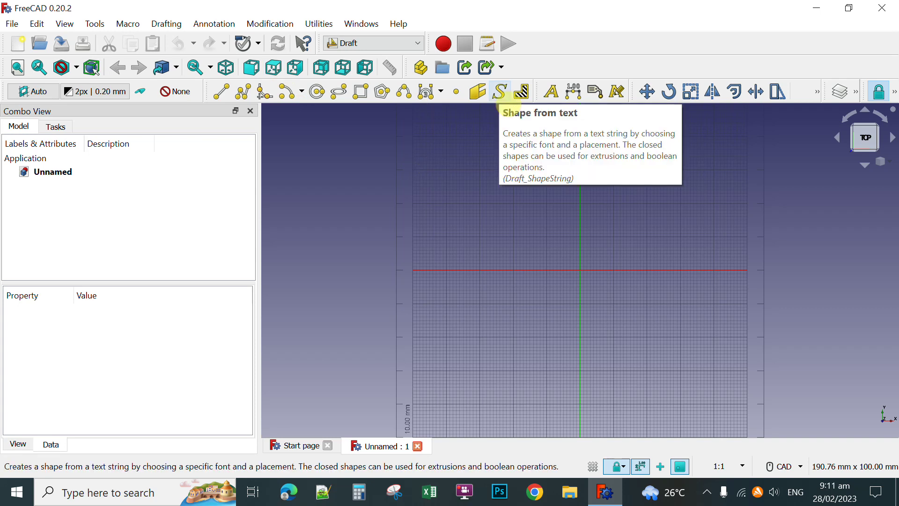
Start a ShapeString reading 'SaarTech', with its placement reset to origin 0,0,0.
click(499, 92)
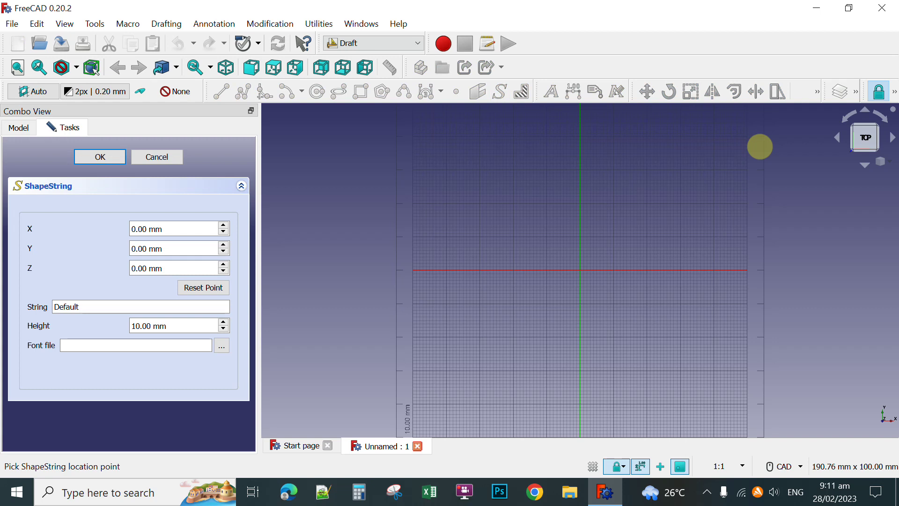
click(348, 268)
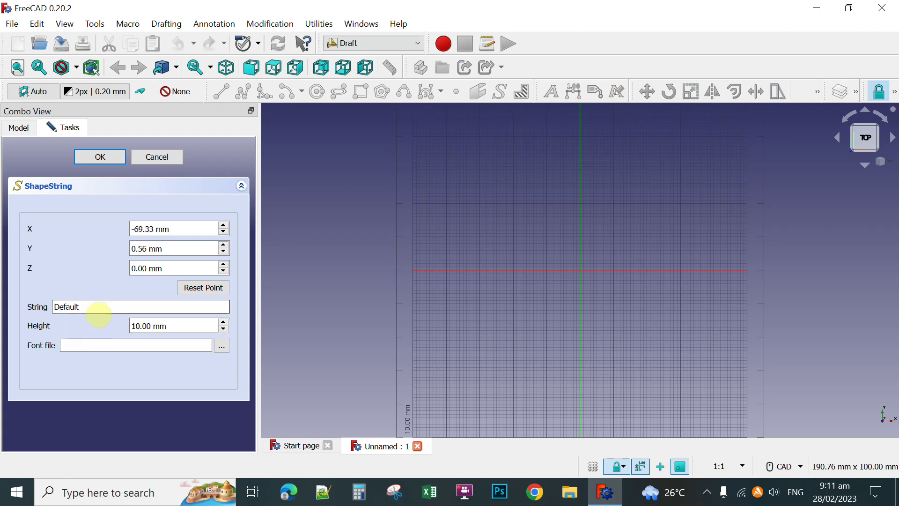
double_click(97, 305)
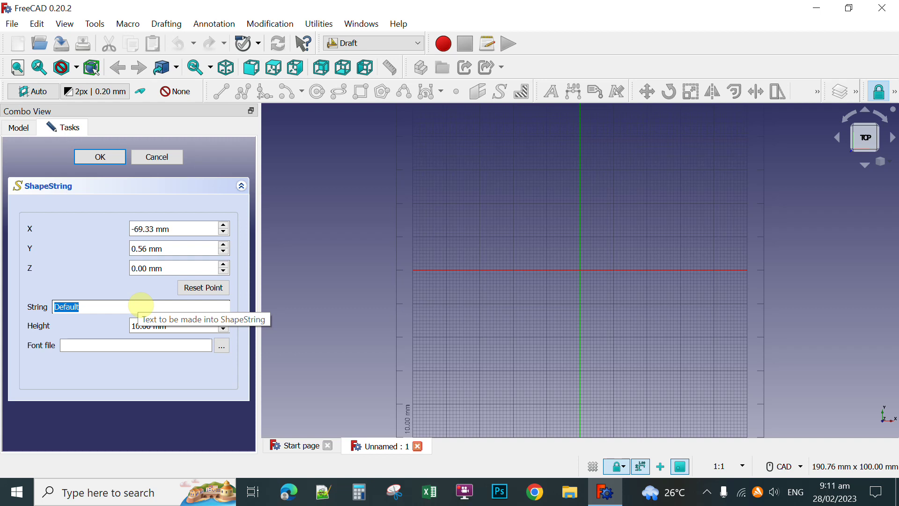
text(SaarTech)
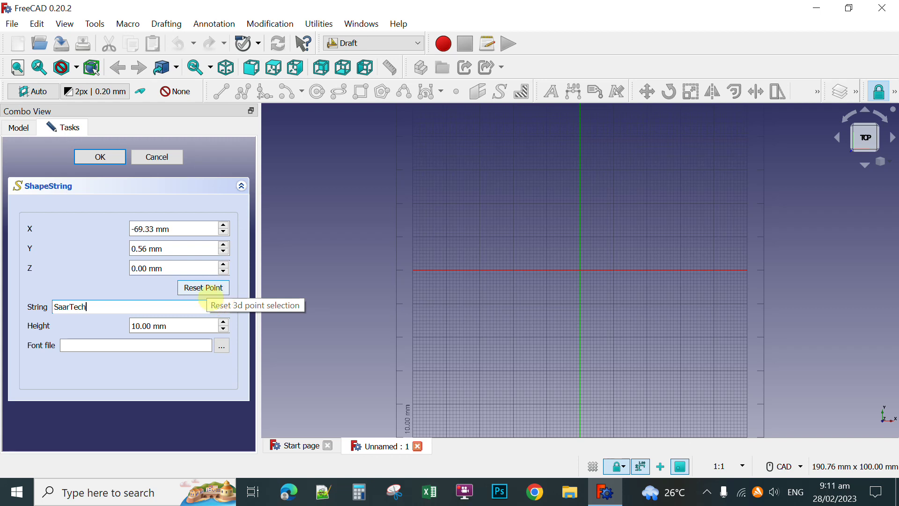
click(214, 293)
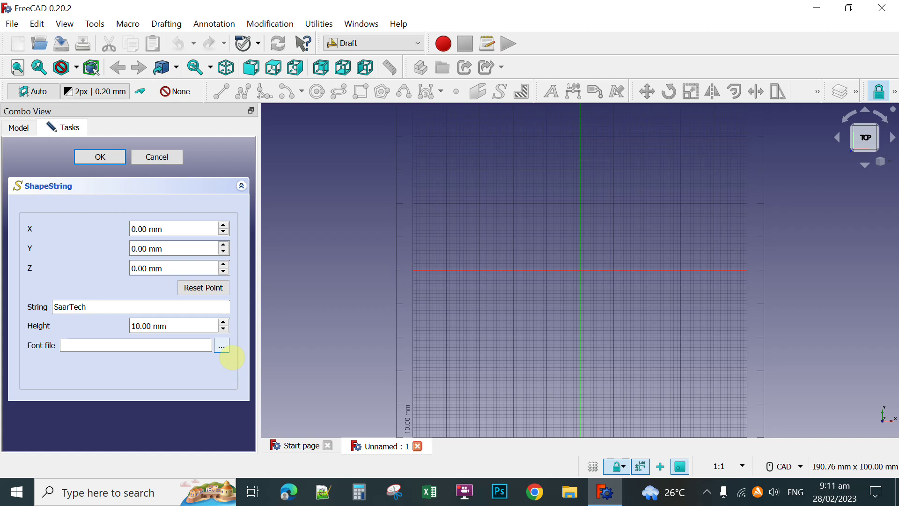
Set the ShapeString font file to AardvarkBold.ttf from Local Disk (D:).
click(222, 347)
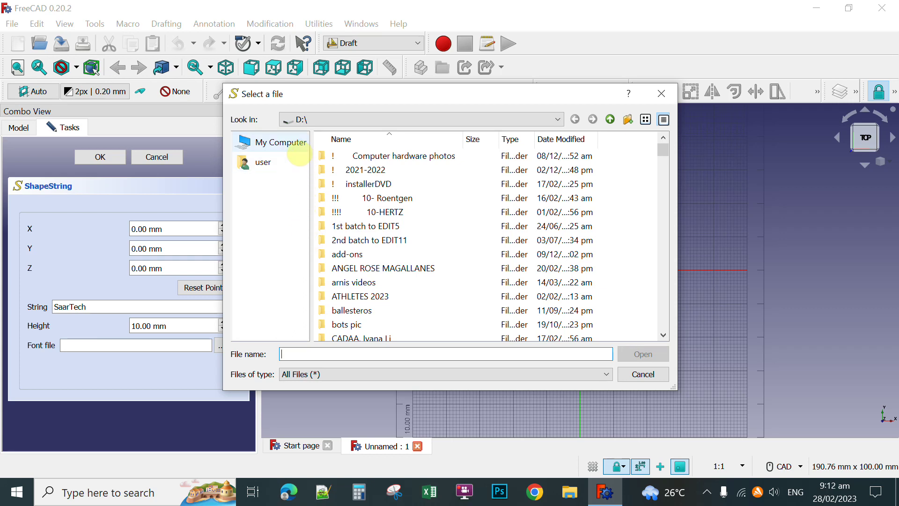
click(292, 144)
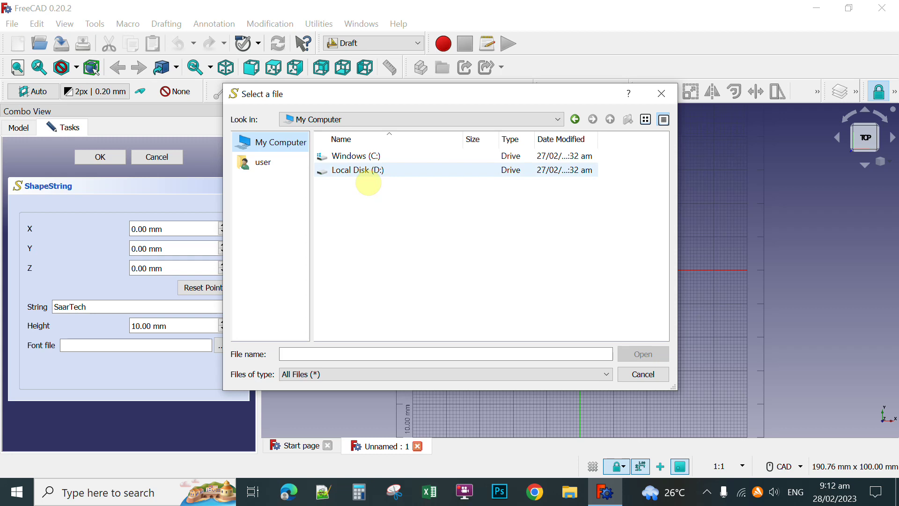
click(369, 174)
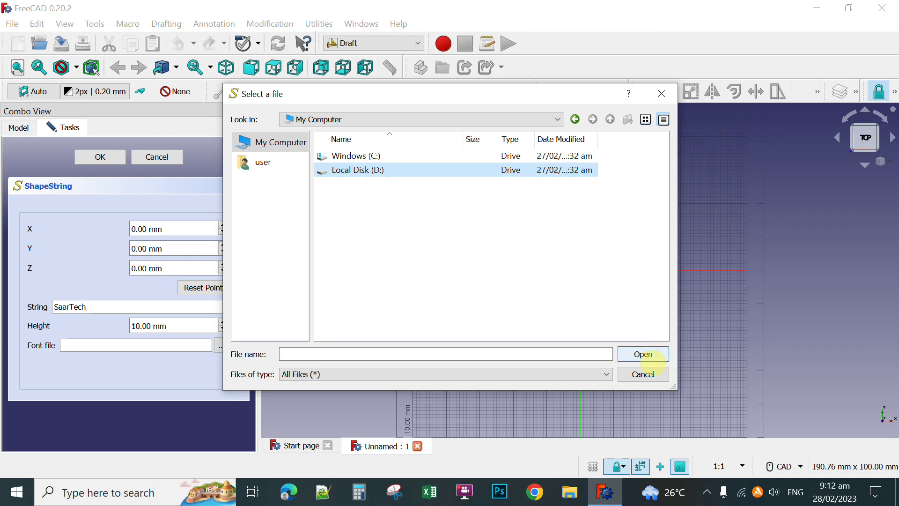
click(645, 354)
drag(663, 157, 677, 222)
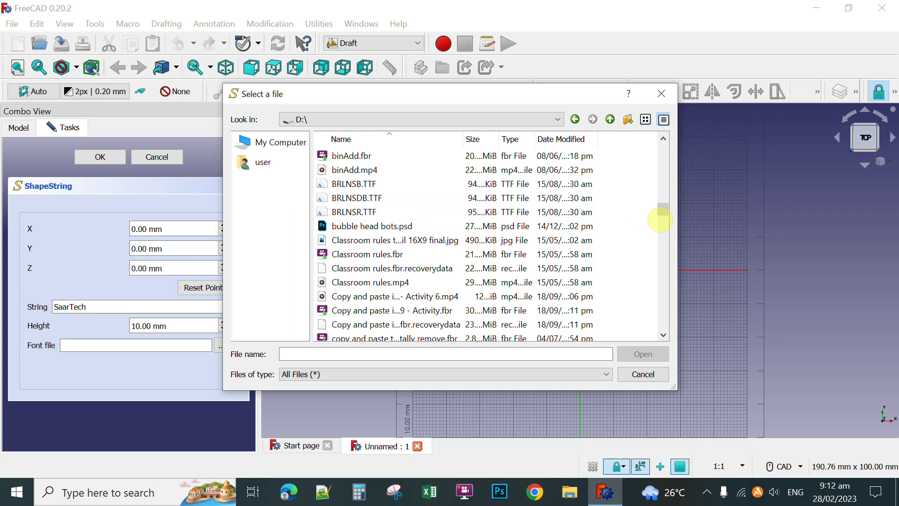
drag(660, 213, 412, 225)
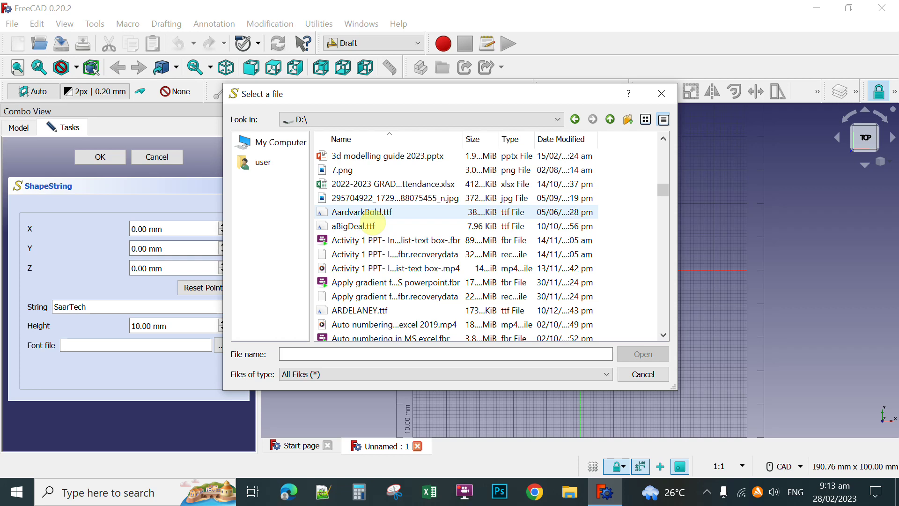
click(370, 216)
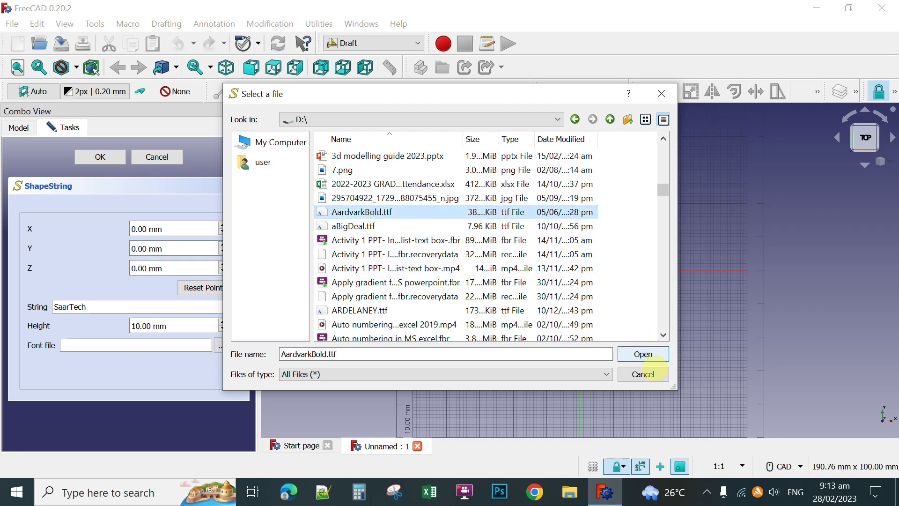
click(643, 354)
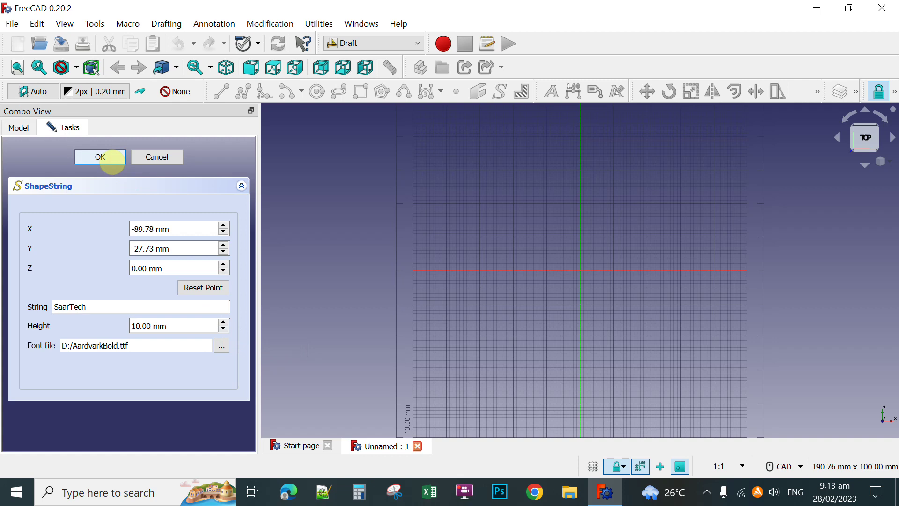
Create the SaarTech ShapeString and raise its Size property to 15 mm.
click(104, 159)
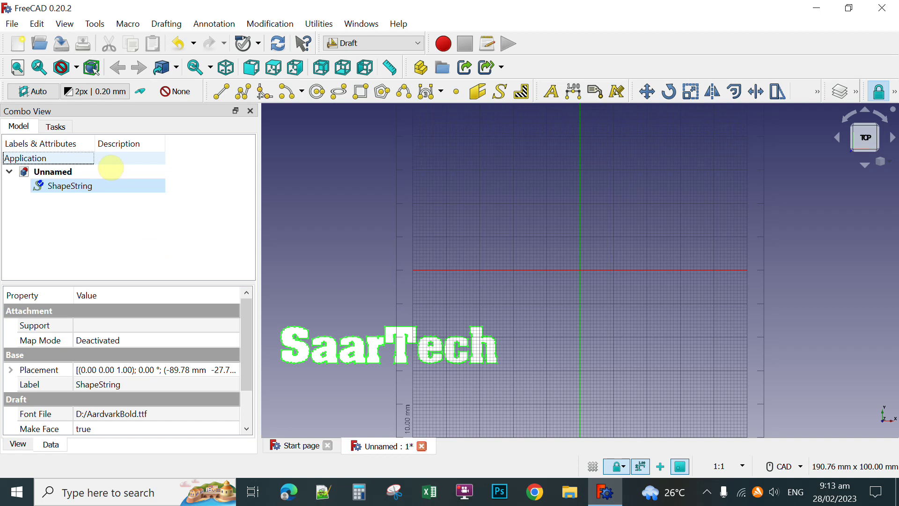
scroll(255, 367, down, 1)
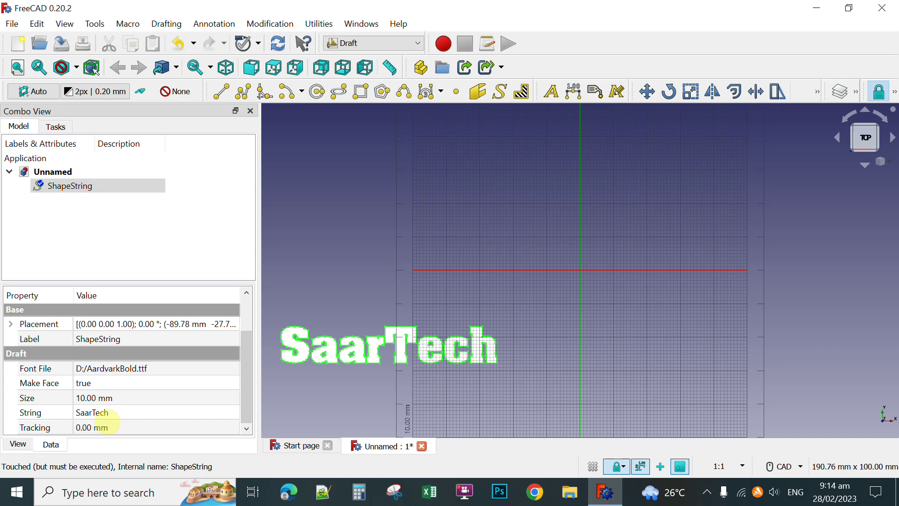
click(107, 413)
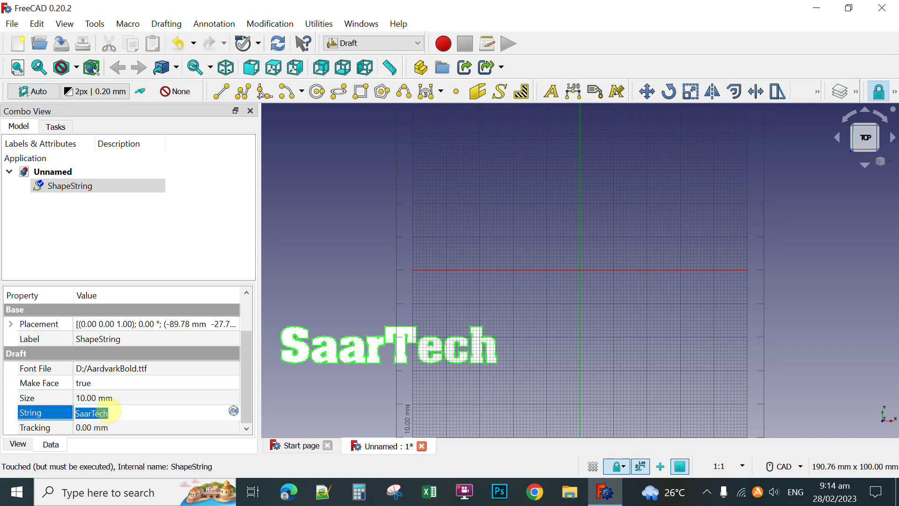
click(96, 398)
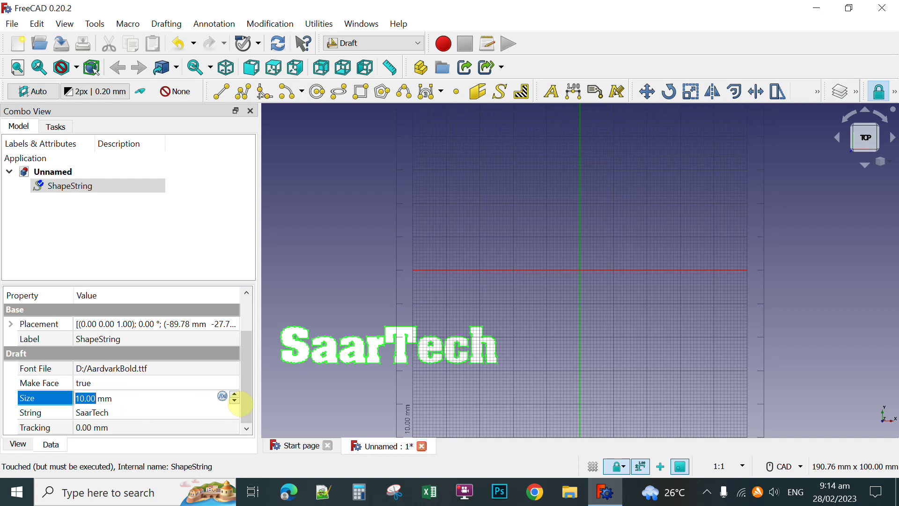
scroll(239, 398, up, 2)
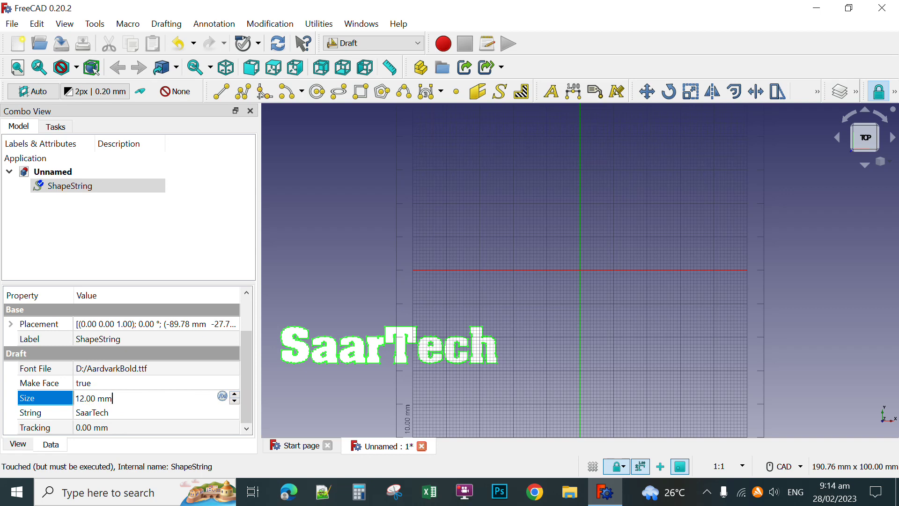
key(Up)
key(Up)
key(Up)
key(Return)
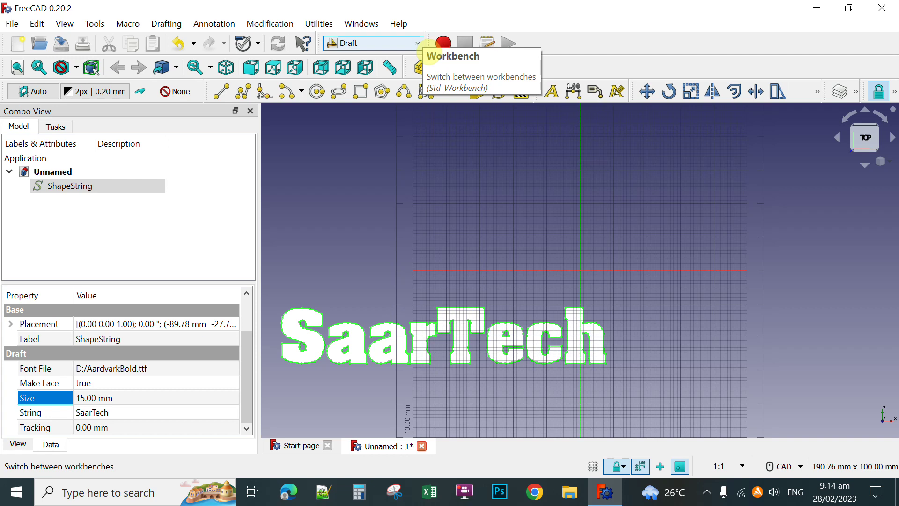
In the Part workbench, extrude the SaarTech text 10 mm along its normal.
click(418, 43)
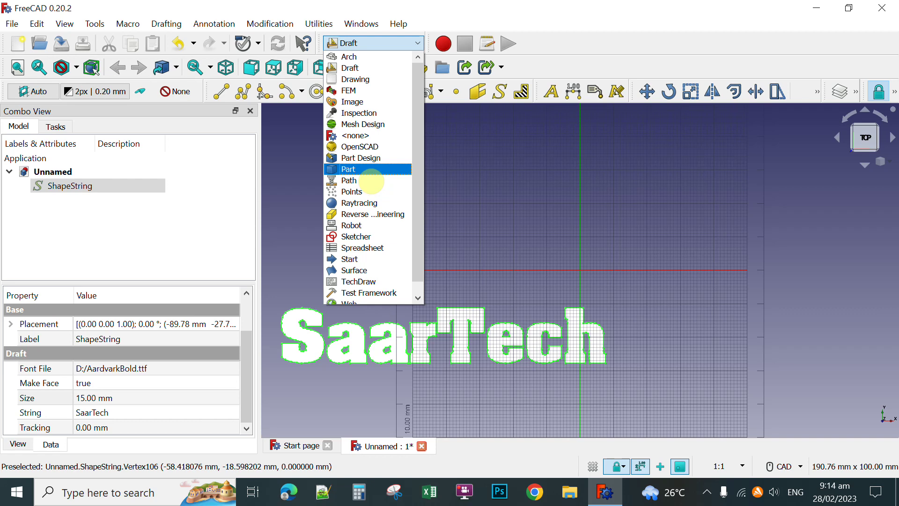
click(370, 170)
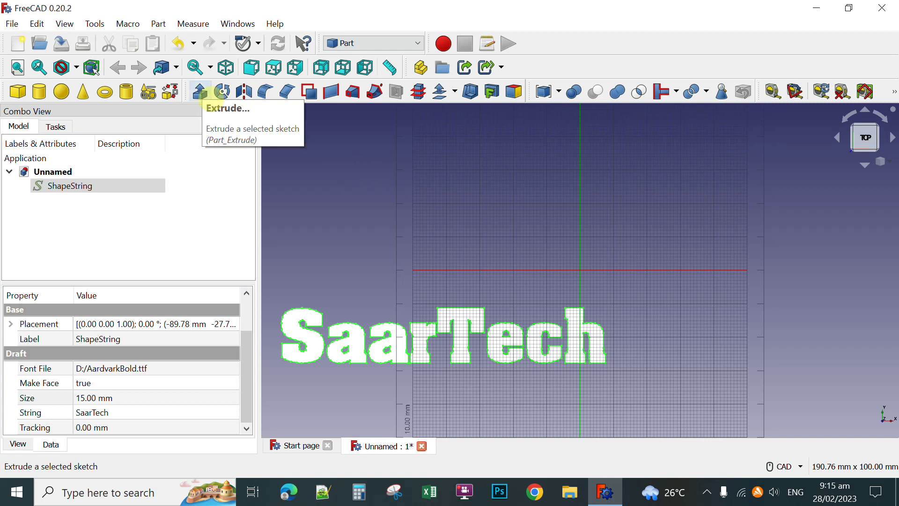
click(200, 91)
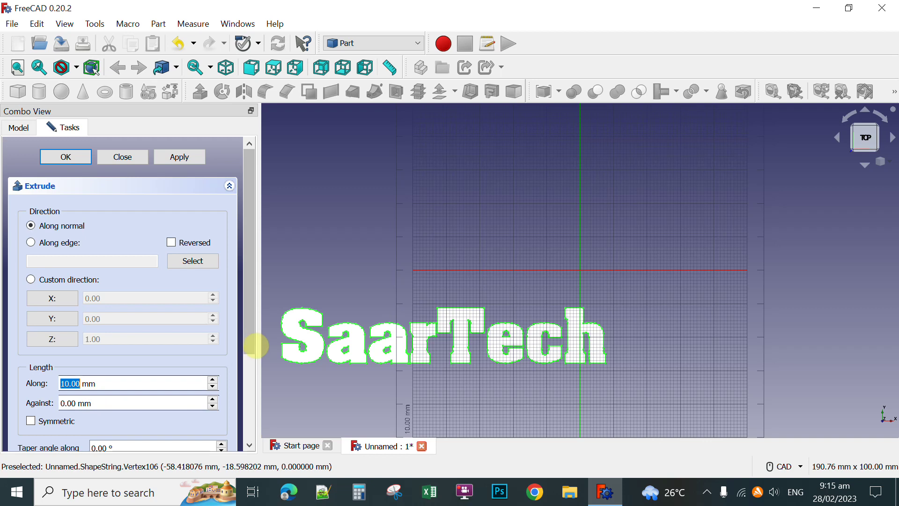
scroll(254, 342, down, 3)
scroll(255, 339, up, 3)
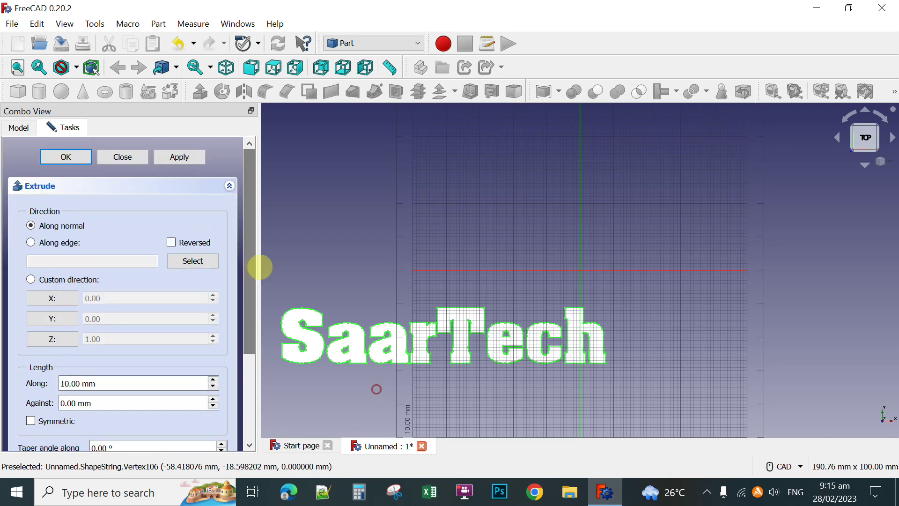
click(190, 161)
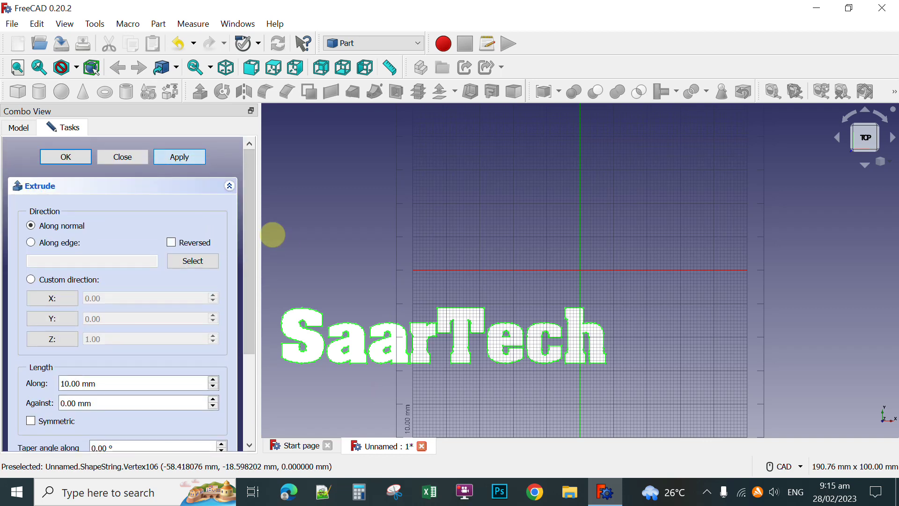
click(66, 158)
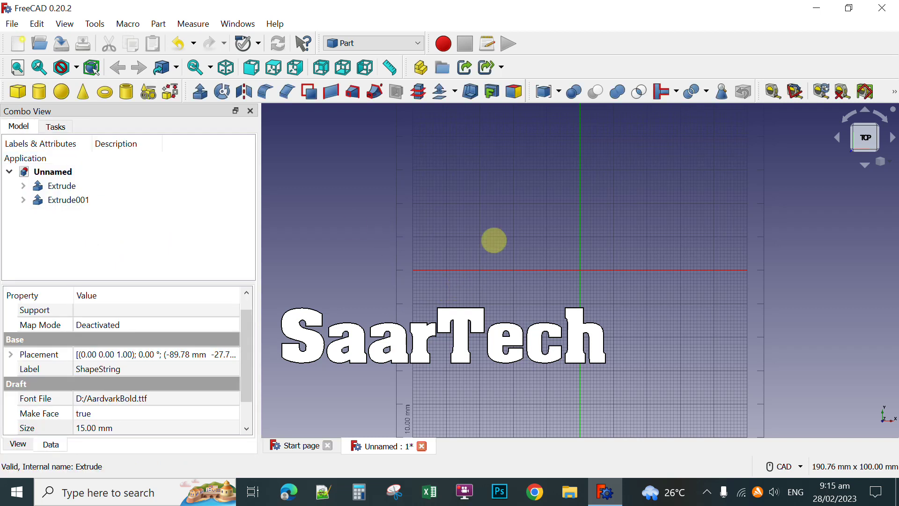
click(342, 135)
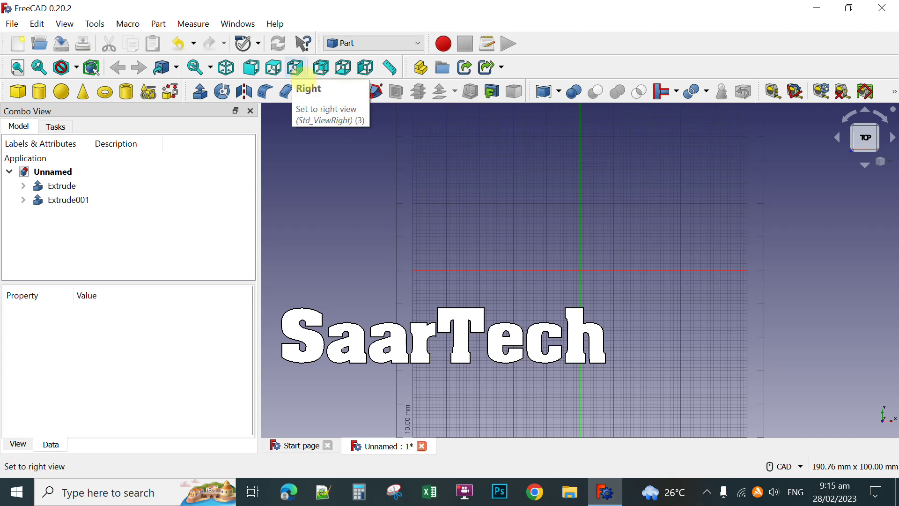
Check the letter thickness from the right and front views, then go isometric.
click(295, 68)
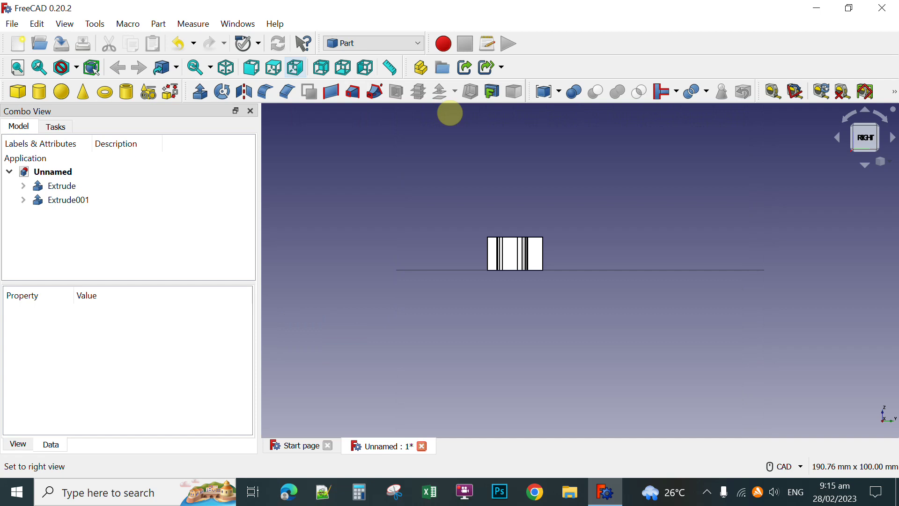
click(273, 68)
click(253, 69)
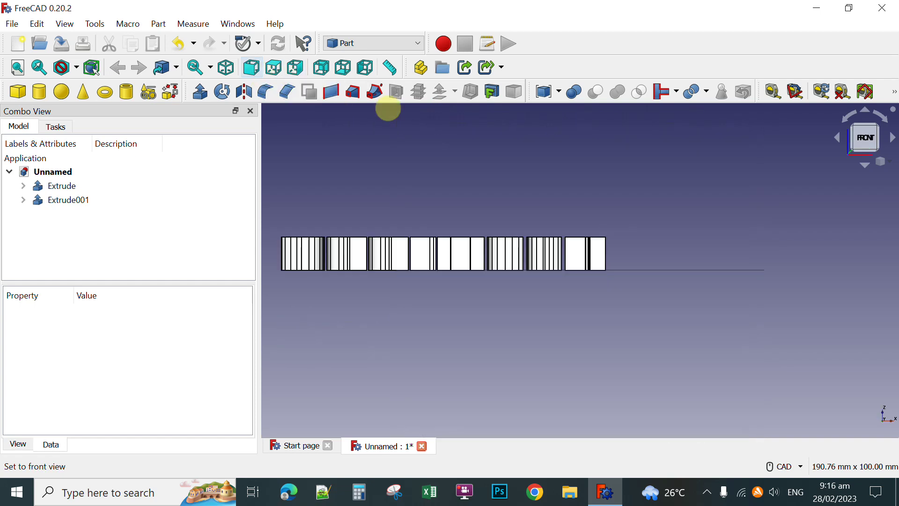
key(0)
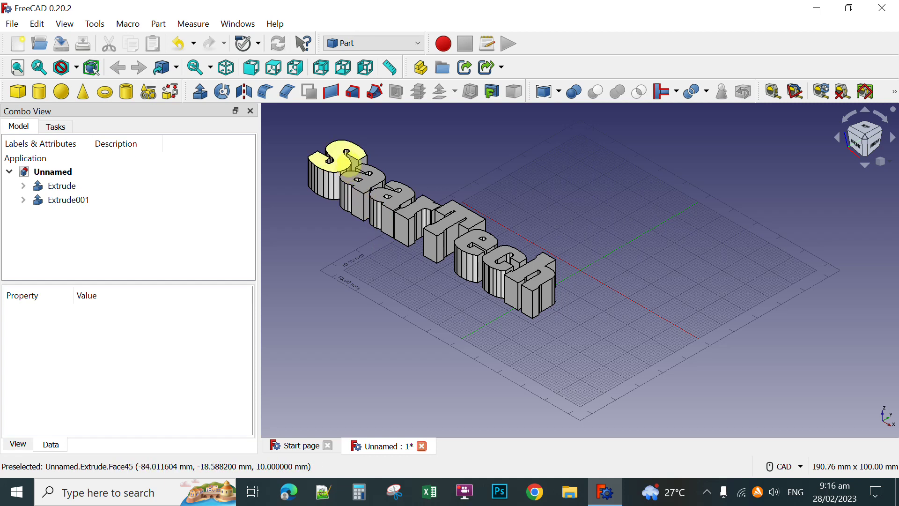
Set the Extrude's shape colour to bright green (#00ff00) through Appearance.
click(350, 162)
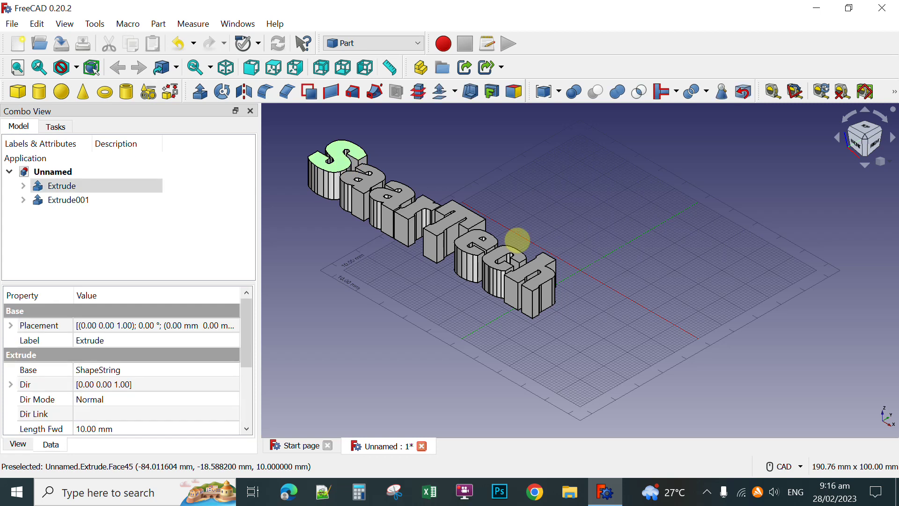
right_click(517, 240)
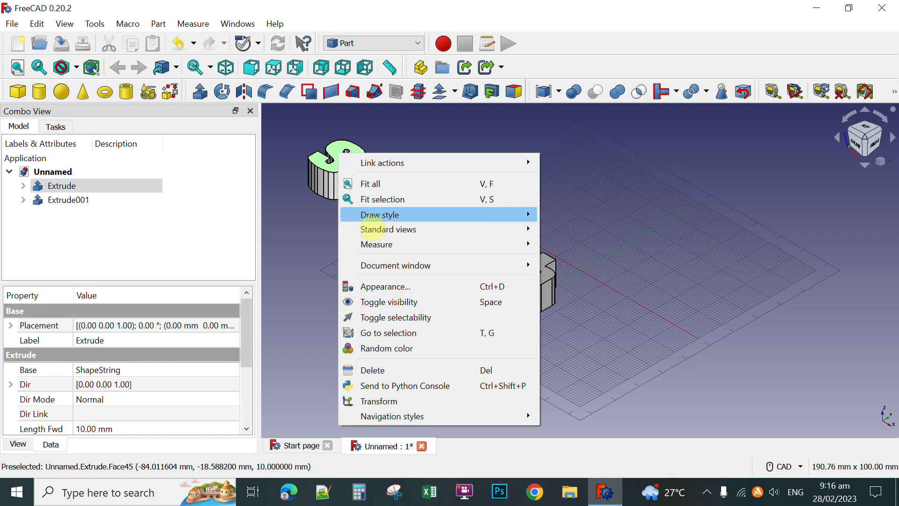
click(583, 439)
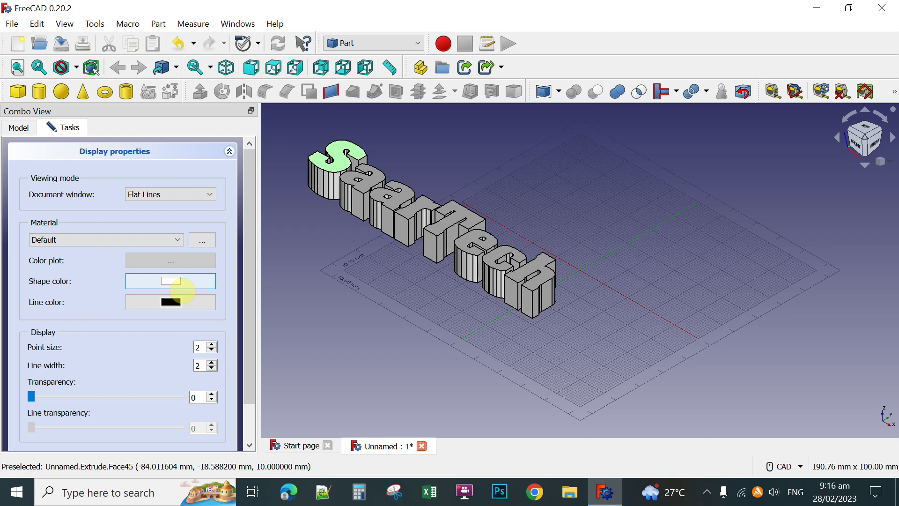
click(181, 288)
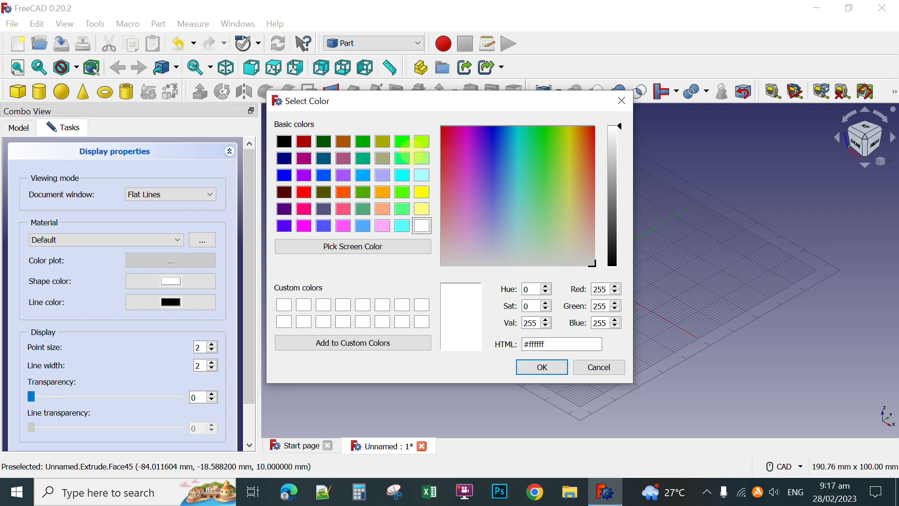
click(402, 142)
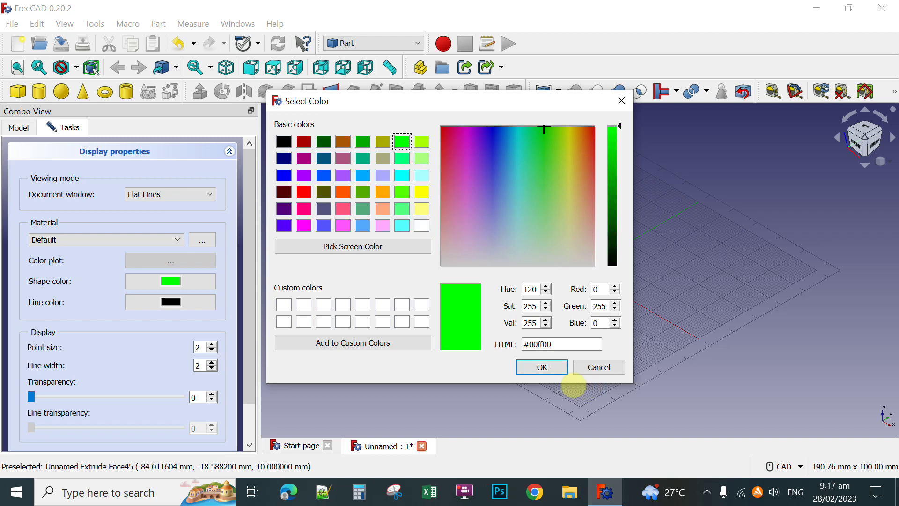
click(542, 367)
click(445, 377)
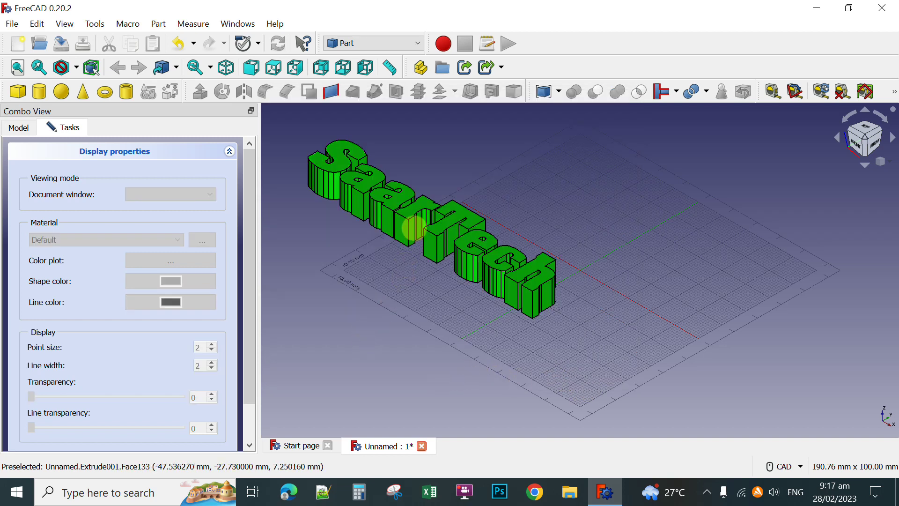
click(410, 237)
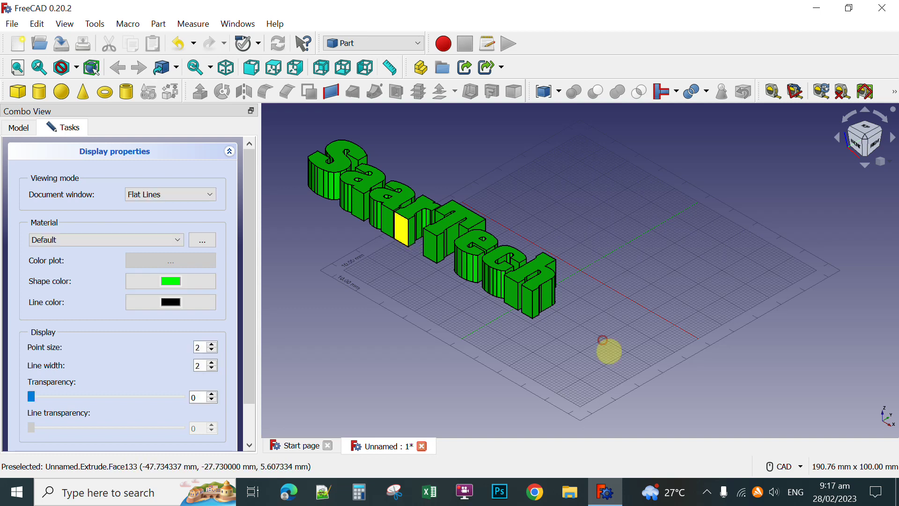
Recolour the lettering magenta (#ff00ff) and orbit the view to inspect it.
click(170, 281)
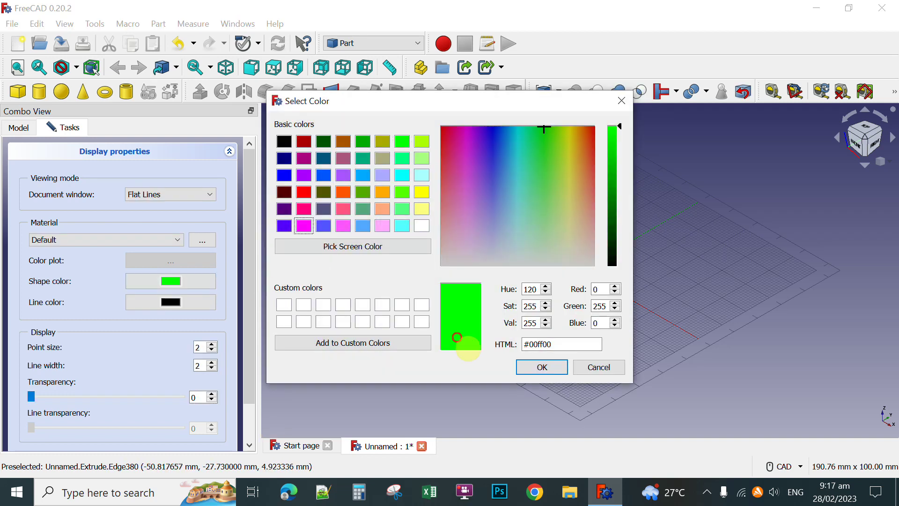
click(303, 226)
click(541, 367)
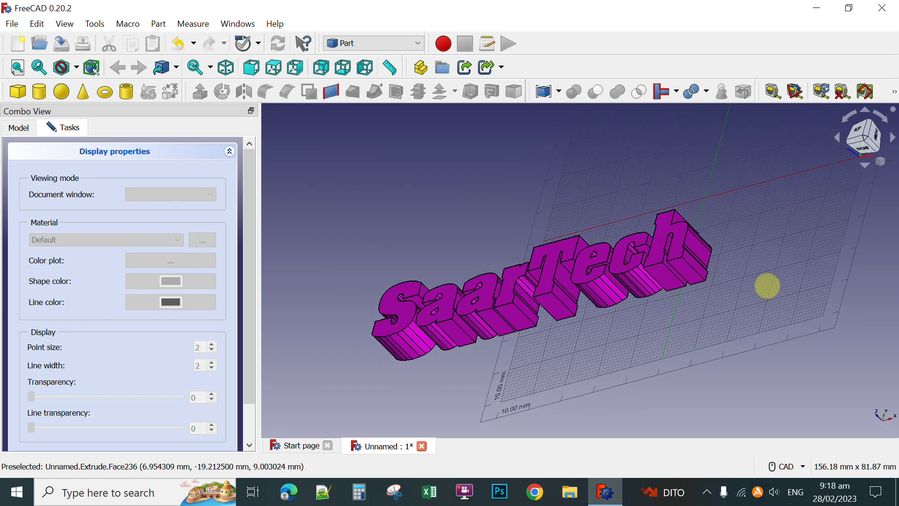
middle_drag(767, 286, 816, 303)
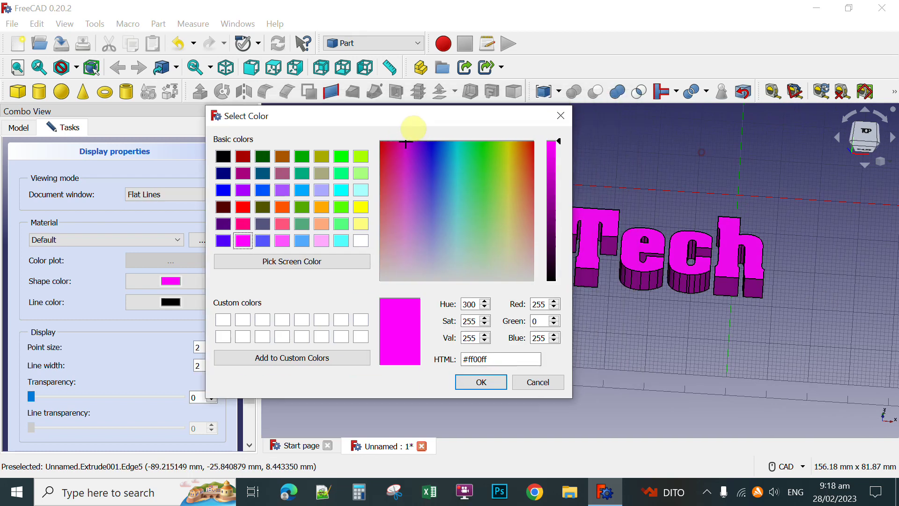
drag(413, 128, 368, 130)
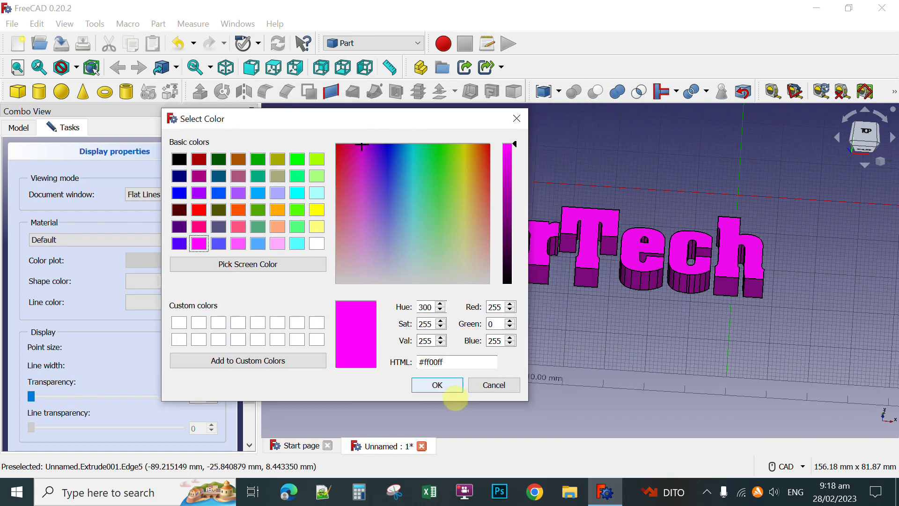